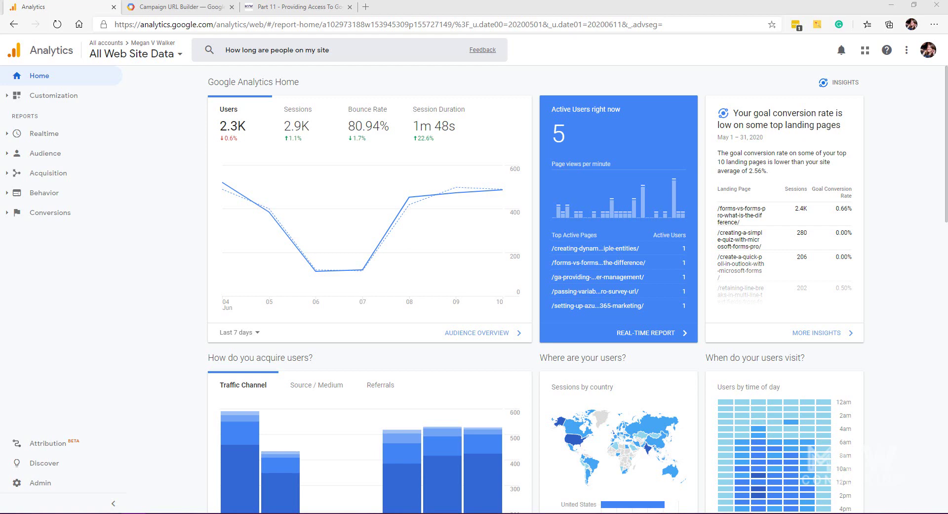
# - Open Acquisition > Campaigns > All Campaigns, listing Dynamics Weekly and google_analytics among 8 campaigns
pyautogui.click(16, 174)
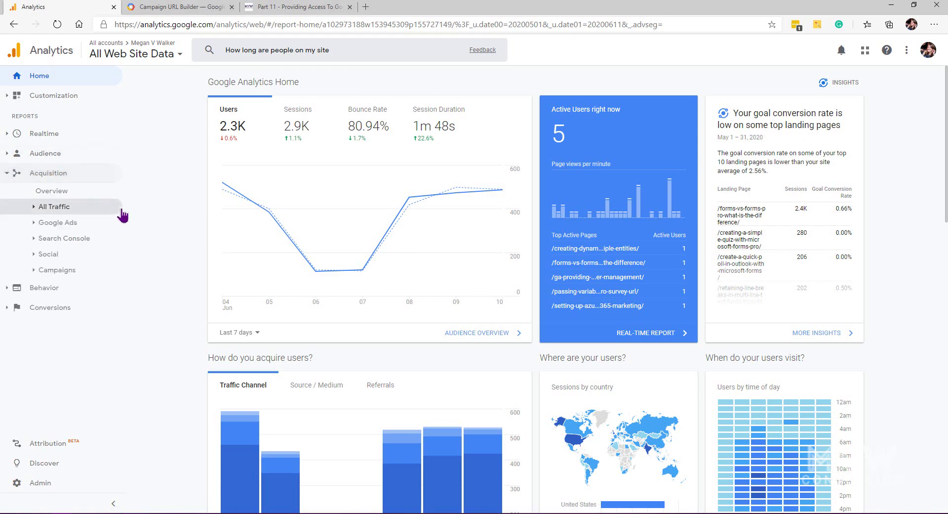
pyautogui.click(40, 270)
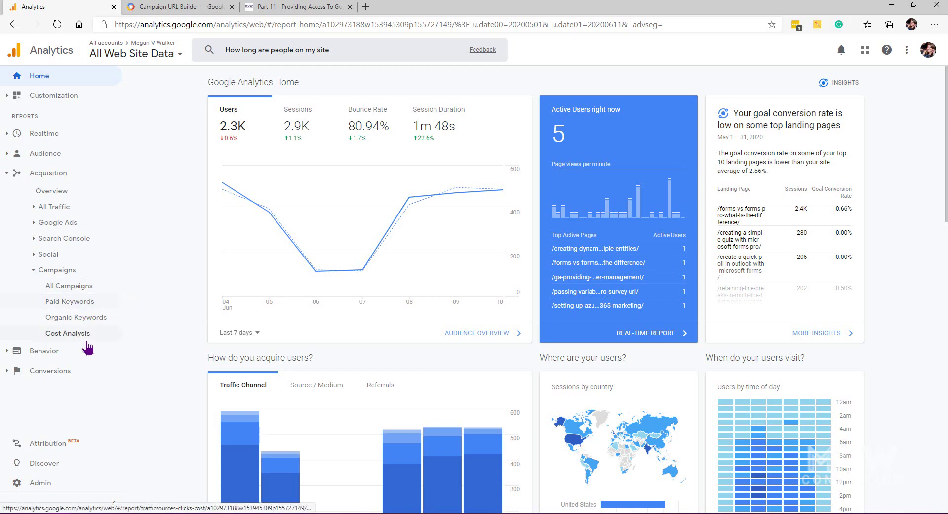
pyautogui.click(89, 286)
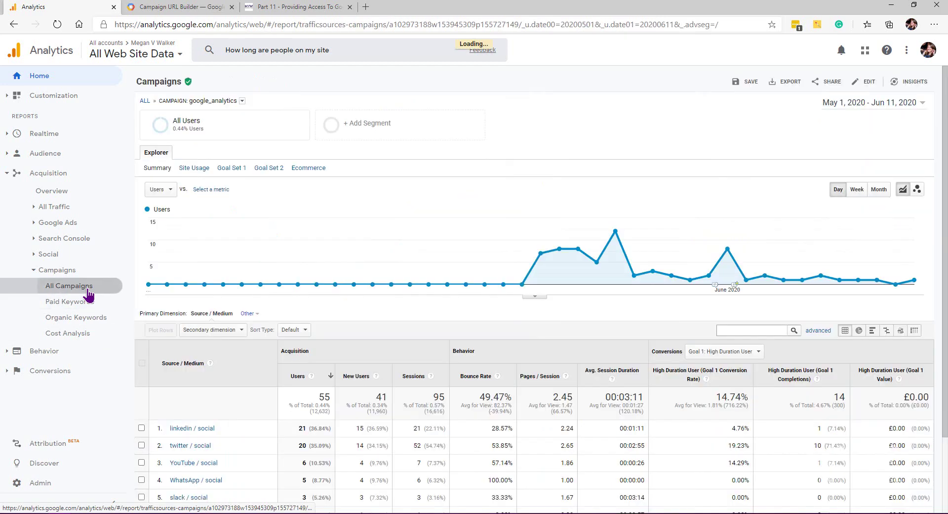
pyautogui.scroll(-2, 317, 371)
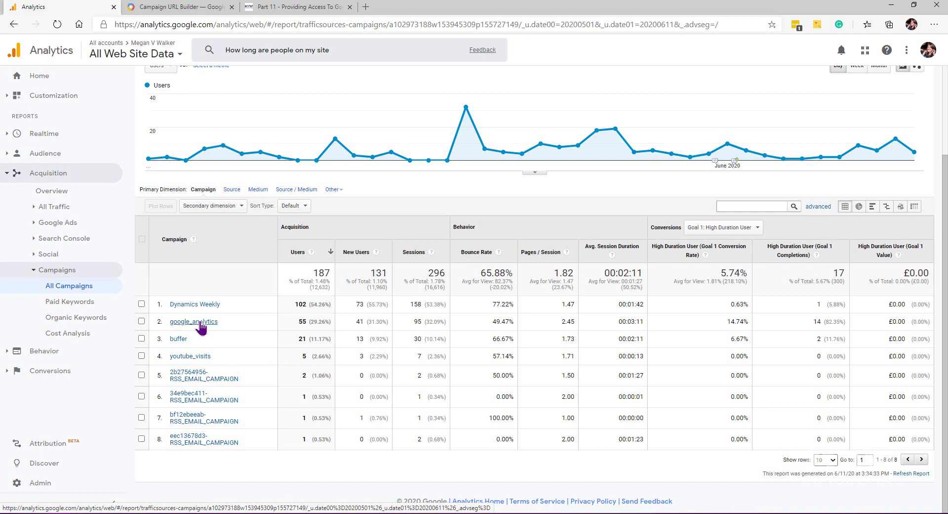
# - Drill into the google_analytics campaign and review its 7 source/medium rows, led by linkedin/social (21)
pyautogui.click(200, 322)
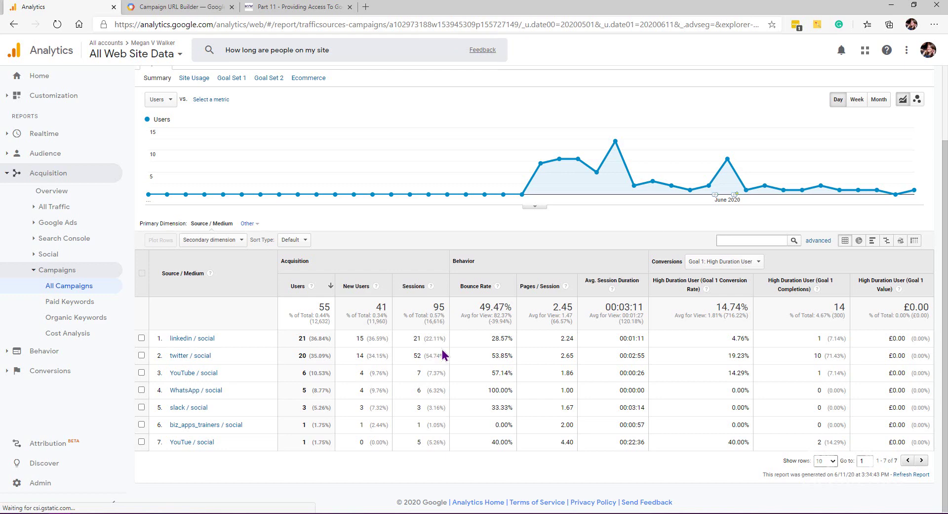
pyautogui.scroll(2, 410, 289)
pyautogui.scroll(-2, 377, 271)
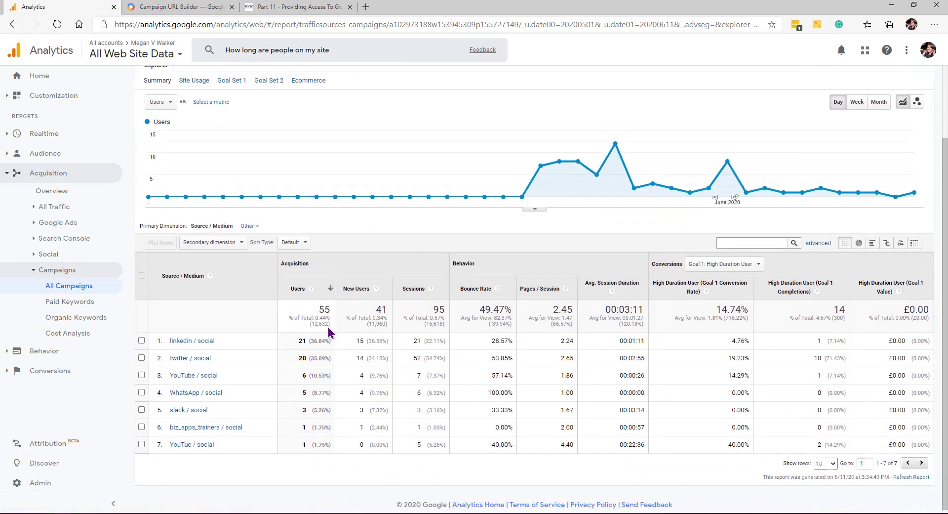
pyautogui.scroll(-1, 210, 291)
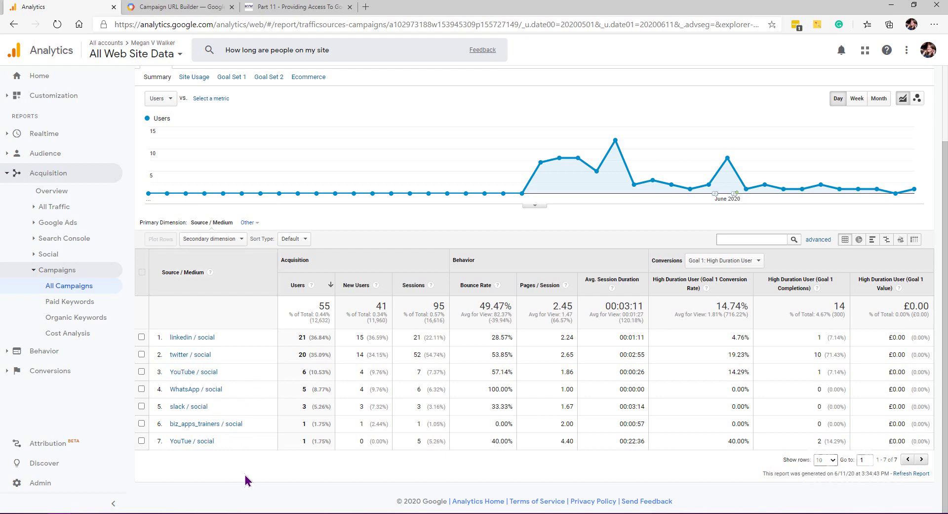
pyautogui.scroll(2, 250, 455)
pyautogui.scroll(-1, 252, 454)
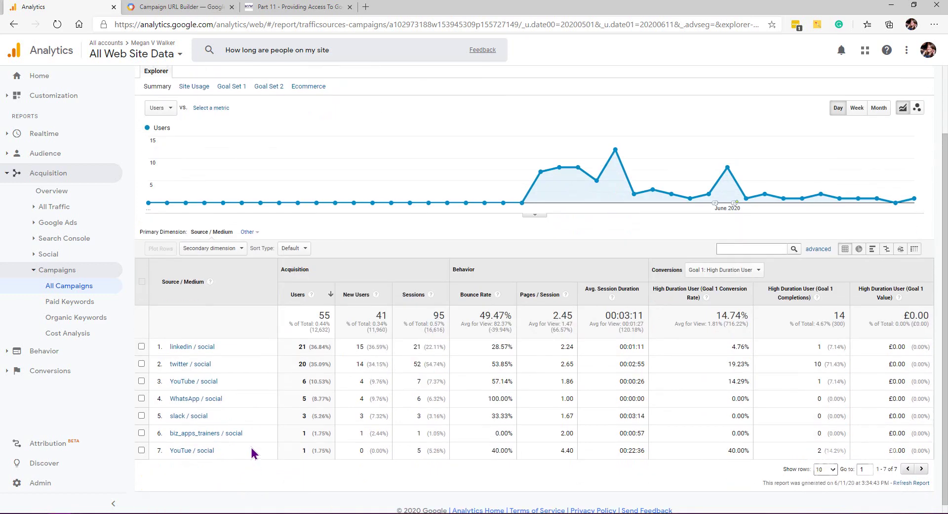
pyautogui.scroll(-1, 252, 454)
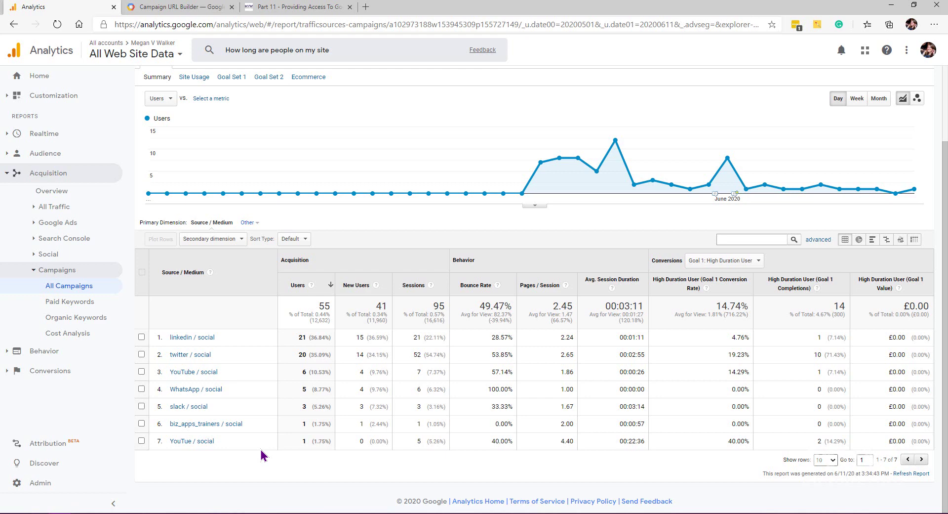
# - Delete the old YouTube link from the Campaign URL Builder's Website URL field
pyautogui.click(170, 9)
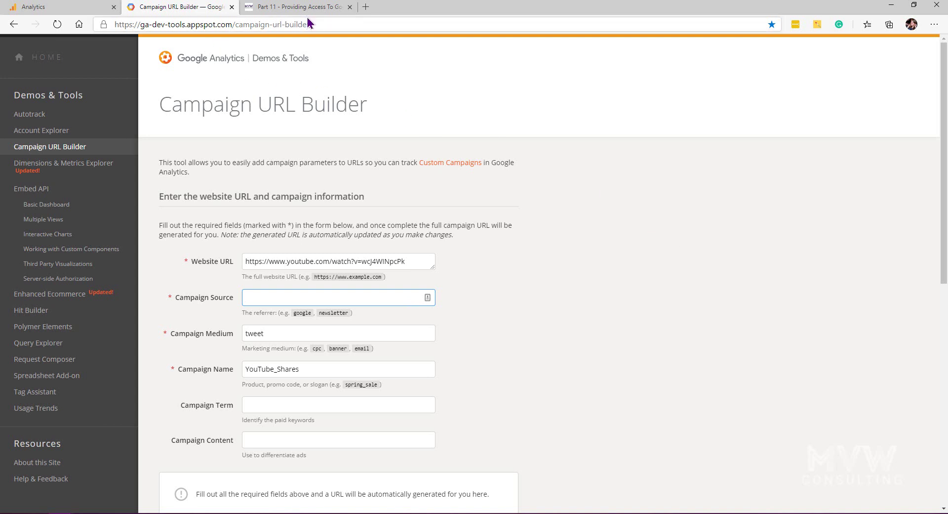
pyautogui.click(407, 24)
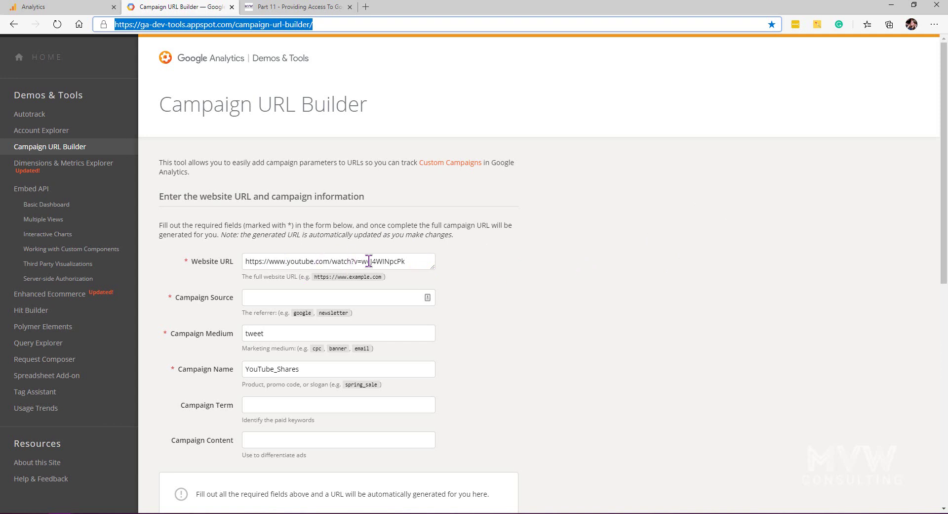
pyautogui.moveTo(418, 261); pyautogui.dragTo(217, 267)
pyautogui.press('Delete')
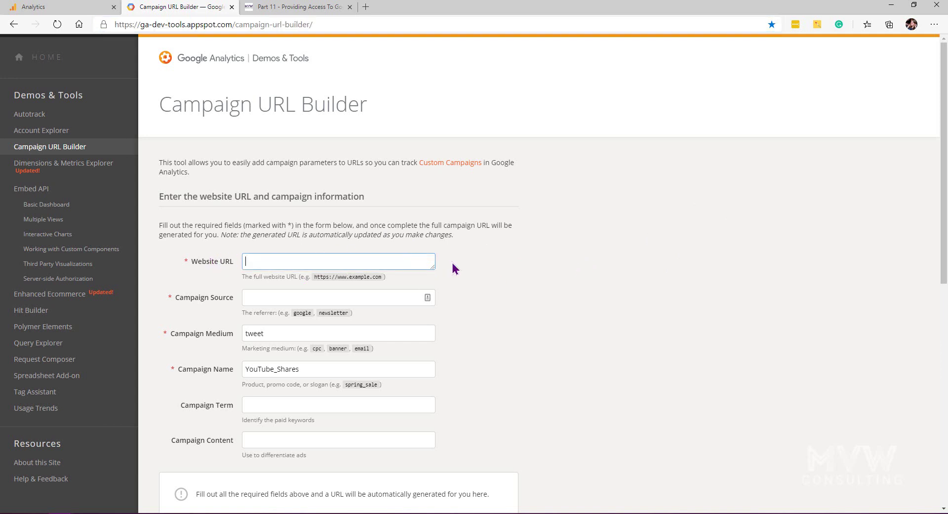
# - Copy the Part 11 blog post's address and paste it into the Website URL field
pyautogui.click(282, 10)
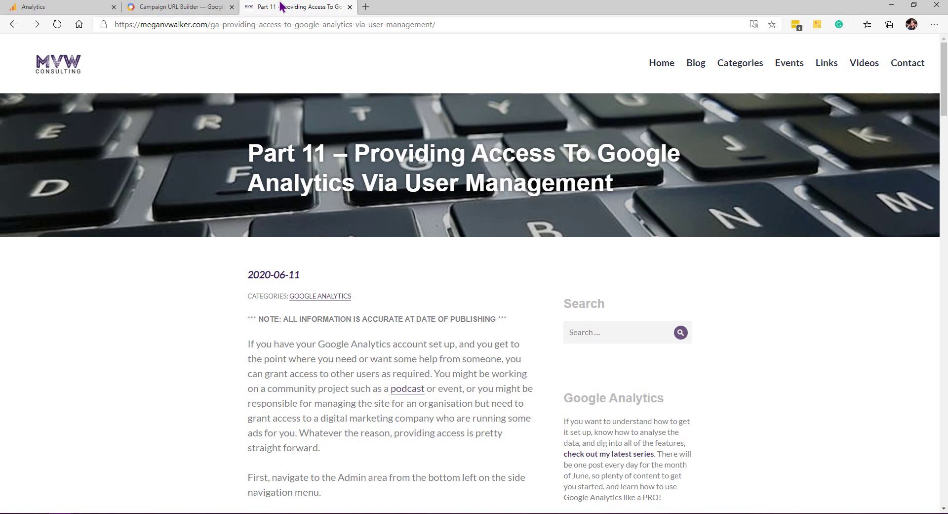
pyautogui.click(455, 22)
pyautogui.hotkey('ctrl', 'c')
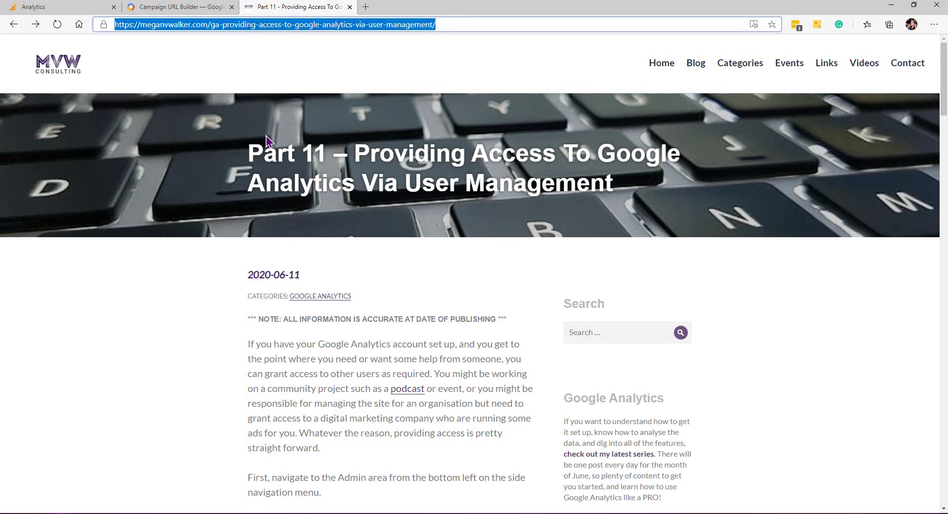
pyautogui.hotkey('ctrl', 'shift', 'Tab')
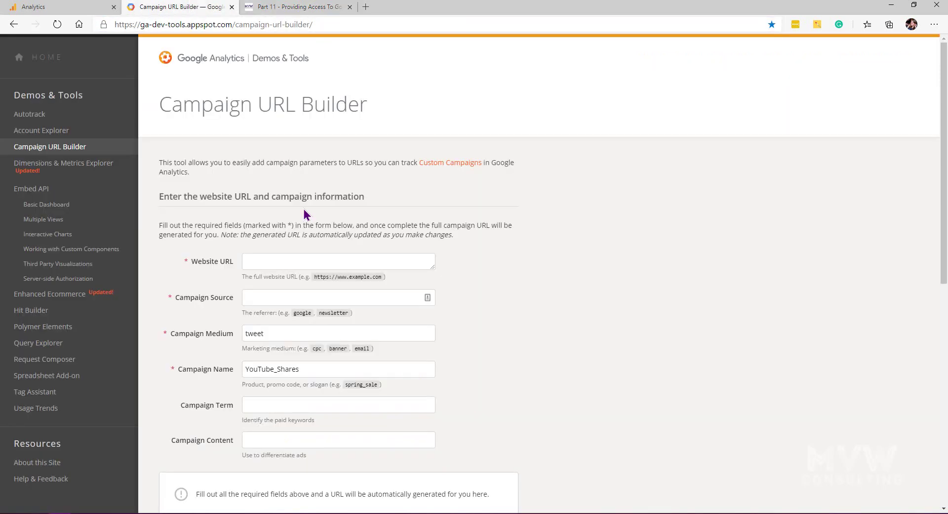
pyautogui.click(319, 260)
pyautogui.hotkey('ctrl', 'v')
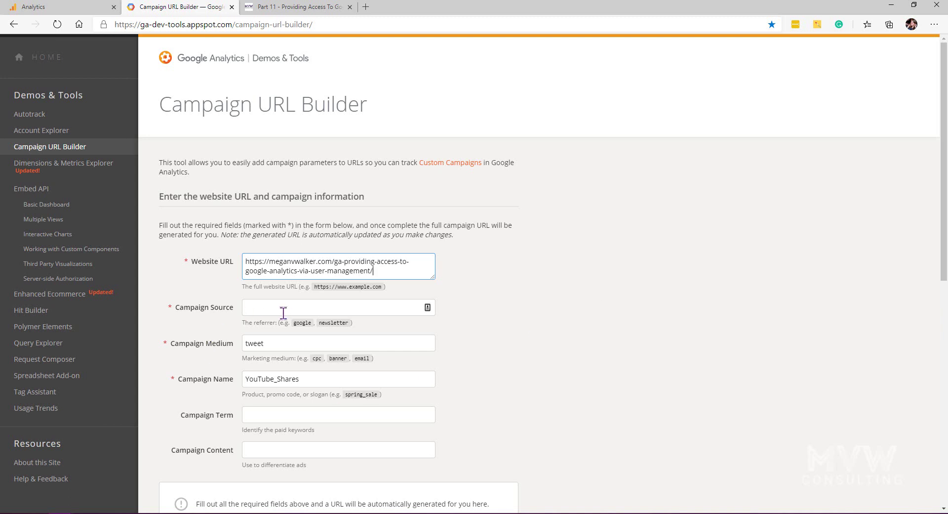
pyautogui.click(265, 307)
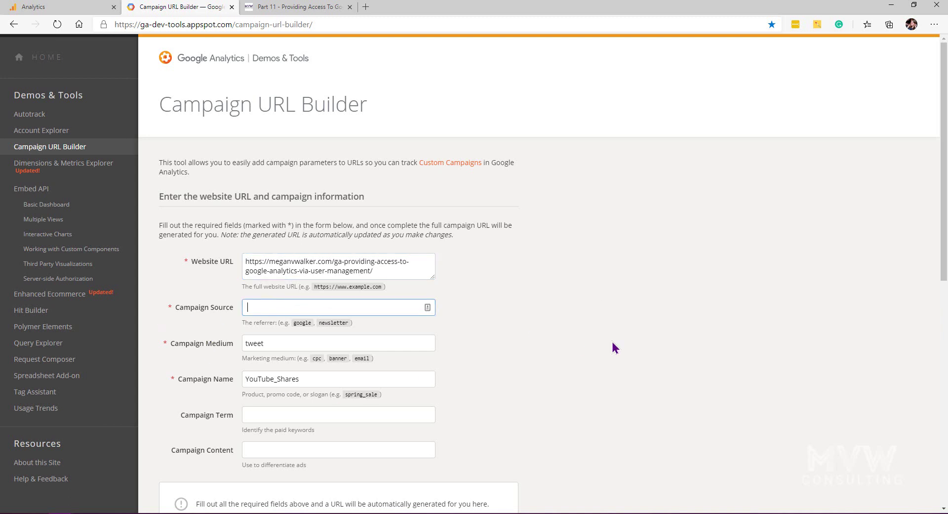
# - Enter LinkedIn as the campaign source and replace the medium tweet with Social
pyautogui.click(52, 6)
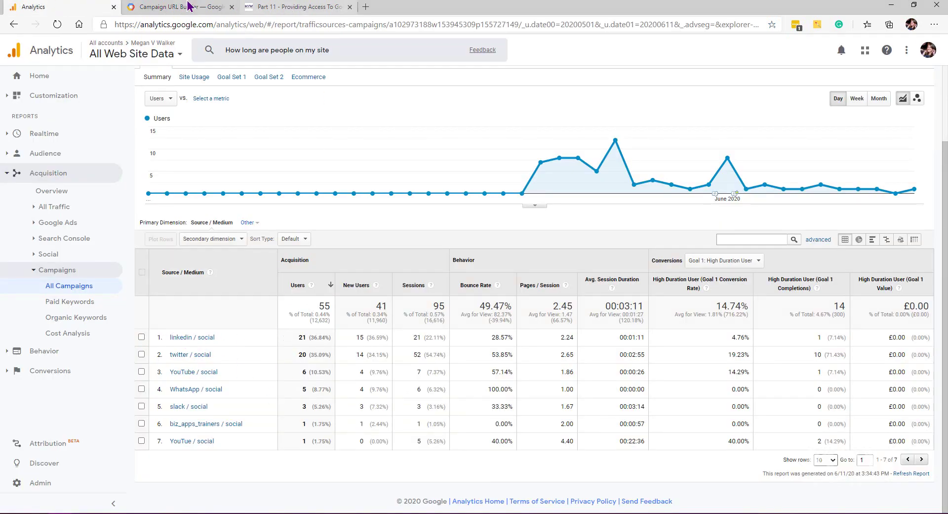
pyautogui.click(190, 7)
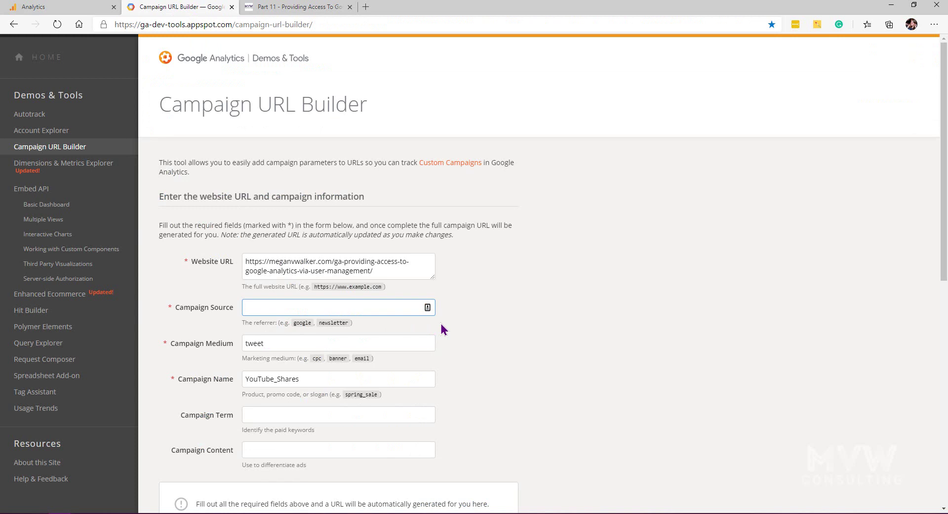
pyautogui.write('LinkedIn')
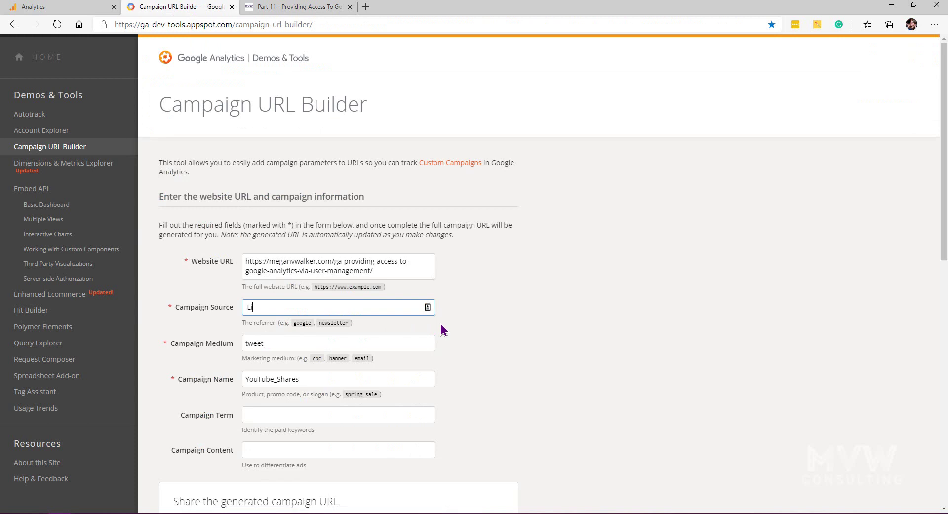
pyautogui.doubleClick(319, 343)
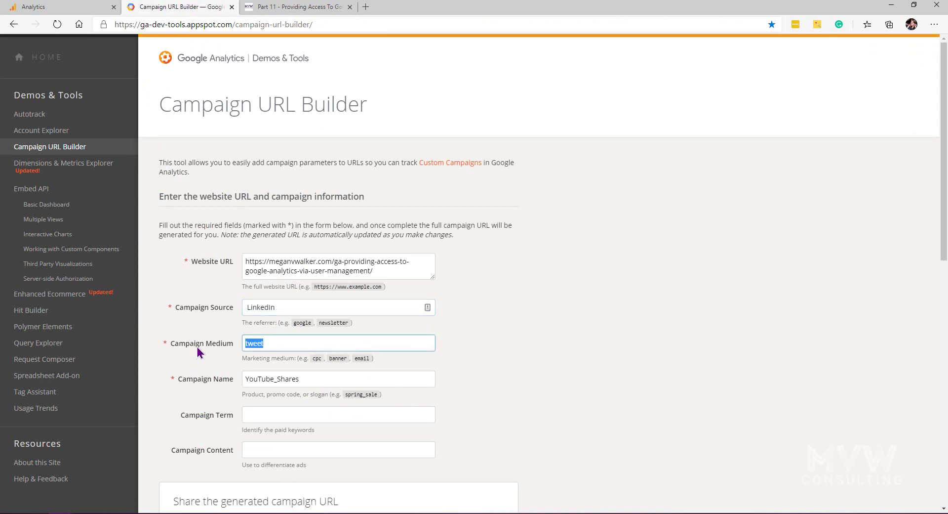
pyautogui.write('Social')
pyautogui.click(702, 344)
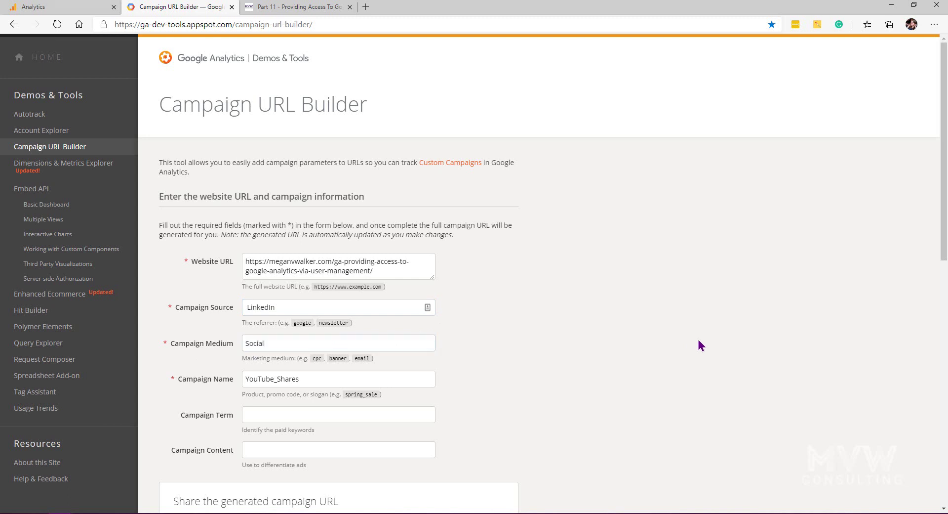
# - Replace the campaign name YouTube_Shares with Part_11_GA and scroll to the generated URL
pyautogui.doubleClick(329, 378)
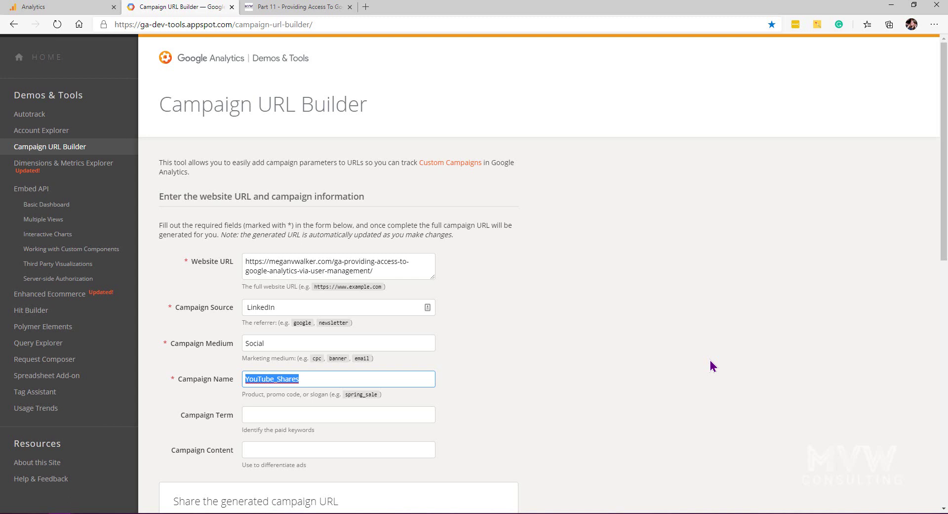
pyautogui.write('Part')
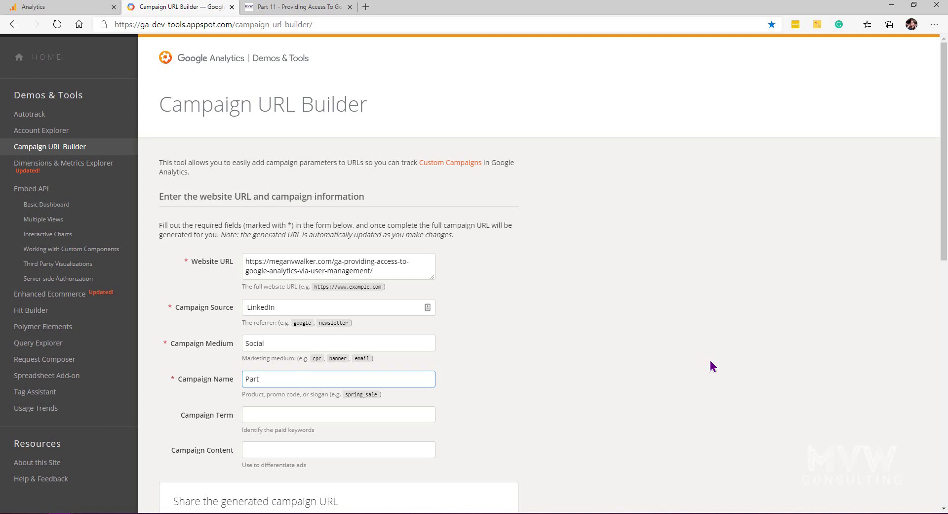
pyautogui.write('_11_GA')
pyautogui.click(713, 365)
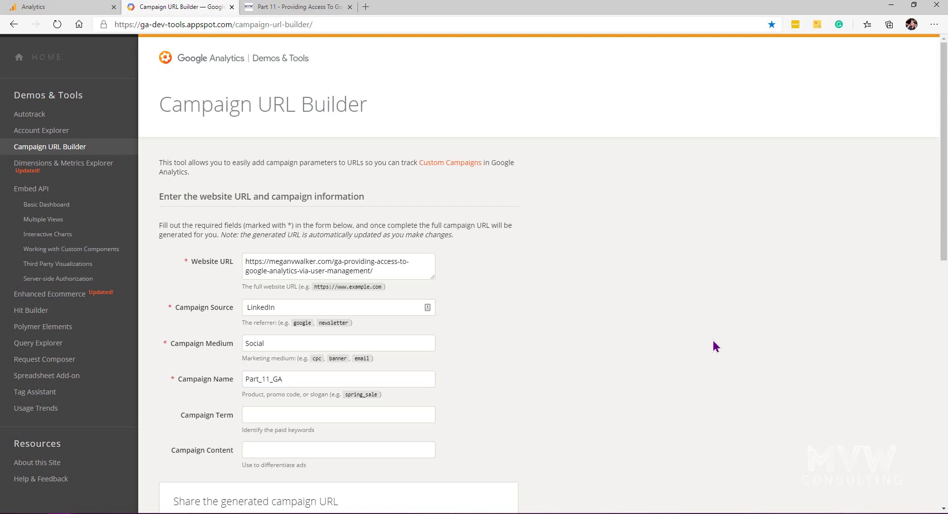
pyautogui.scroll(-3, 654, 338)
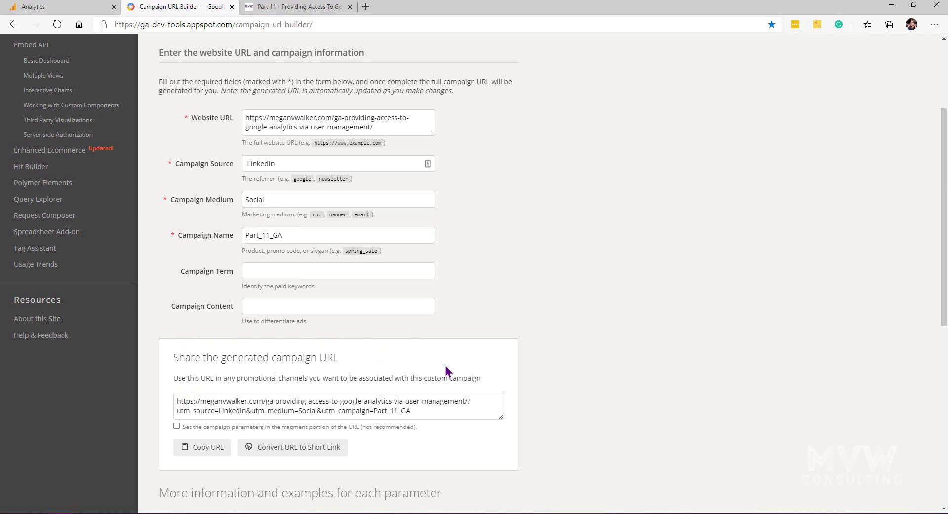
pyautogui.click(452, 400)
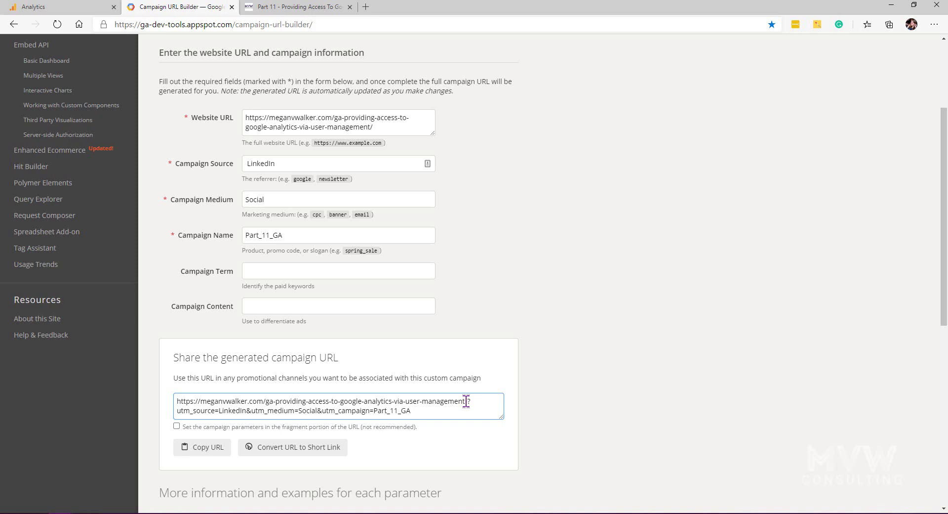
pyautogui.moveTo(467, 401); pyautogui.dragTo(174, 403)
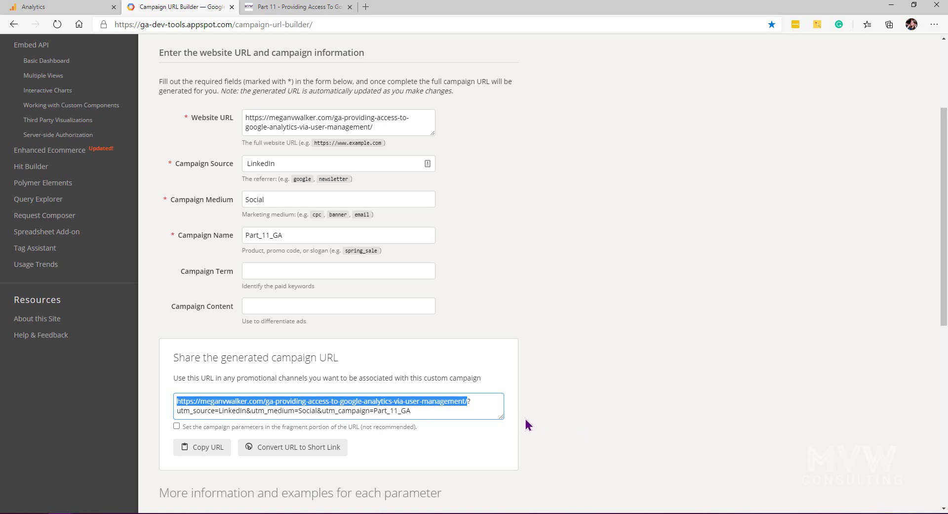
pyautogui.click(183, 449)
pyautogui.click(591, 423)
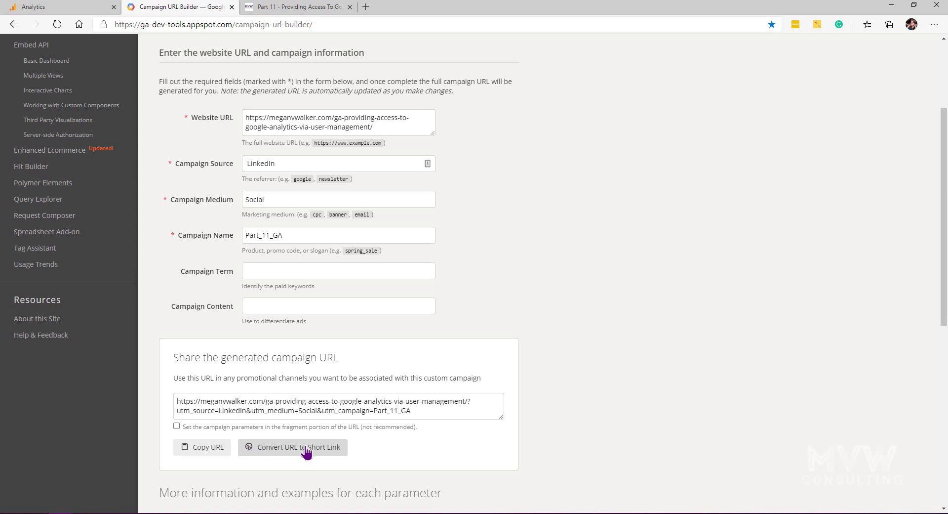
pyautogui.click(335, 448)
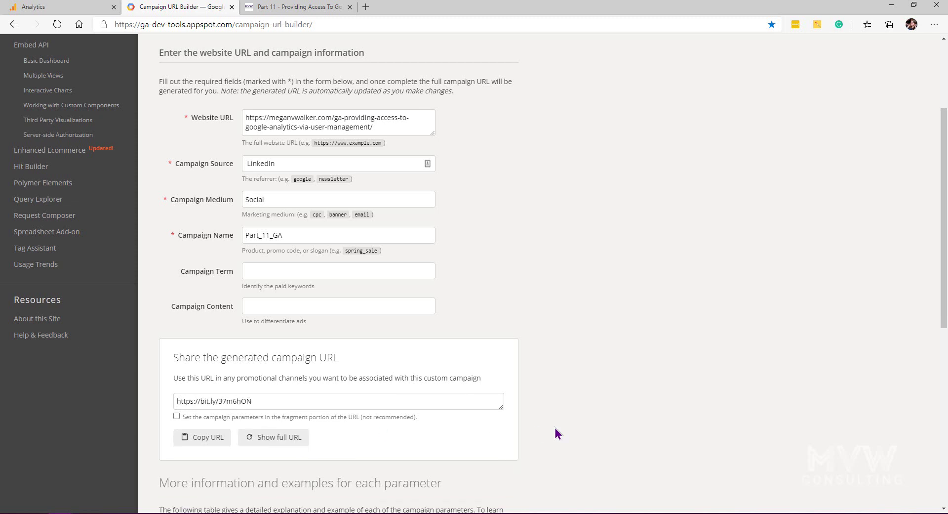
pyautogui.click(309, 399)
pyautogui.moveTo(271, 404); pyautogui.dragTo(132, 404)
pyautogui.hotkey('ctrl', 'c')
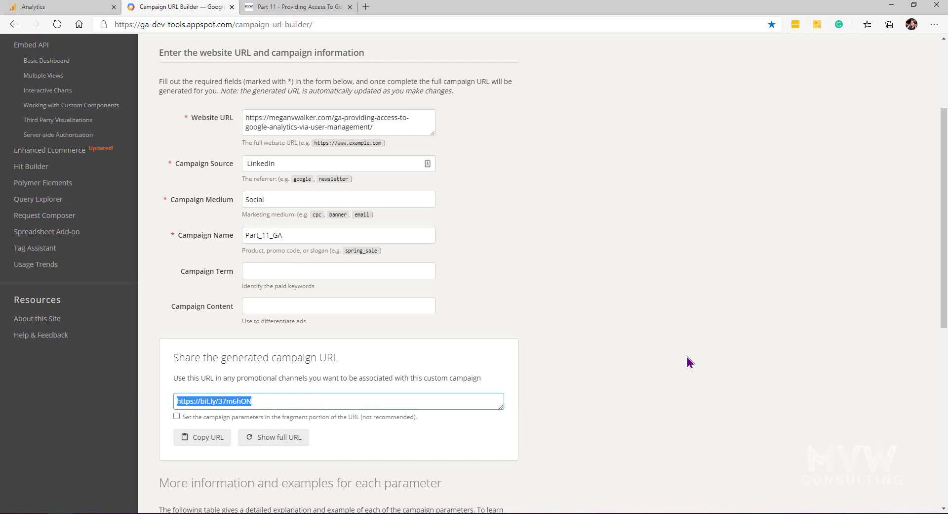
# - Test the bit.ly link in a new tab, then return to the URL builder
pyautogui.click(370, 6)
pyautogui.hotkey('ctrl', 'v')
pyautogui.press('Return')
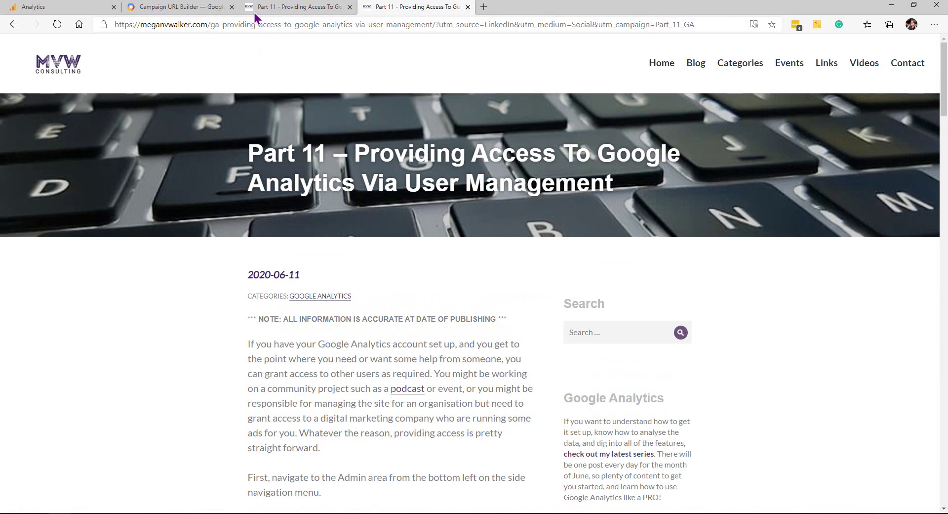
pyautogui.click(185, 8)
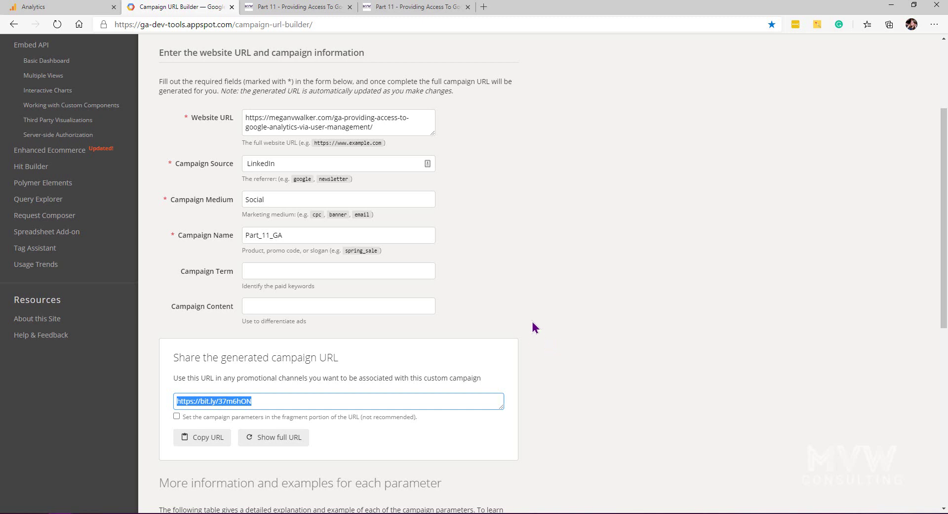
# - Try Twitter as campaign source and shorten it, then settle on YouTube as the source
pyautogui.doubleClick(302, 165)
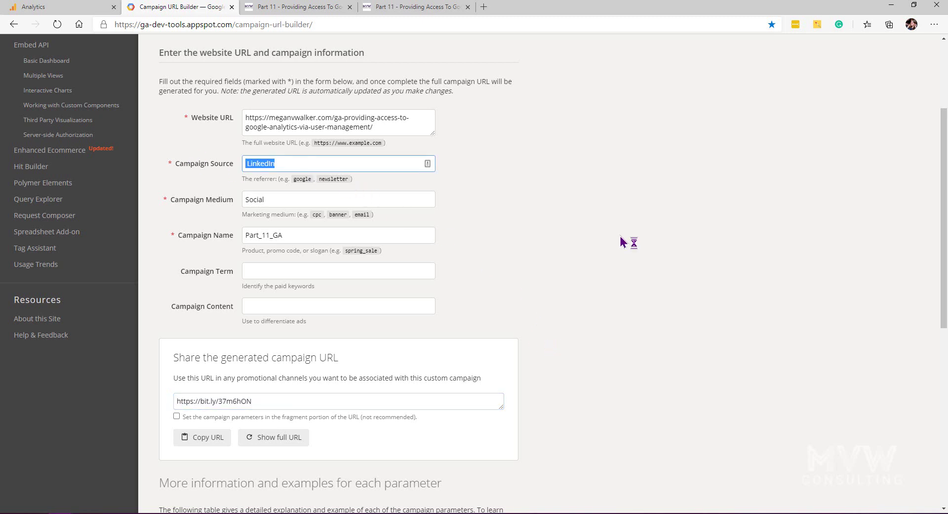
pyautogui.write('Twitter')
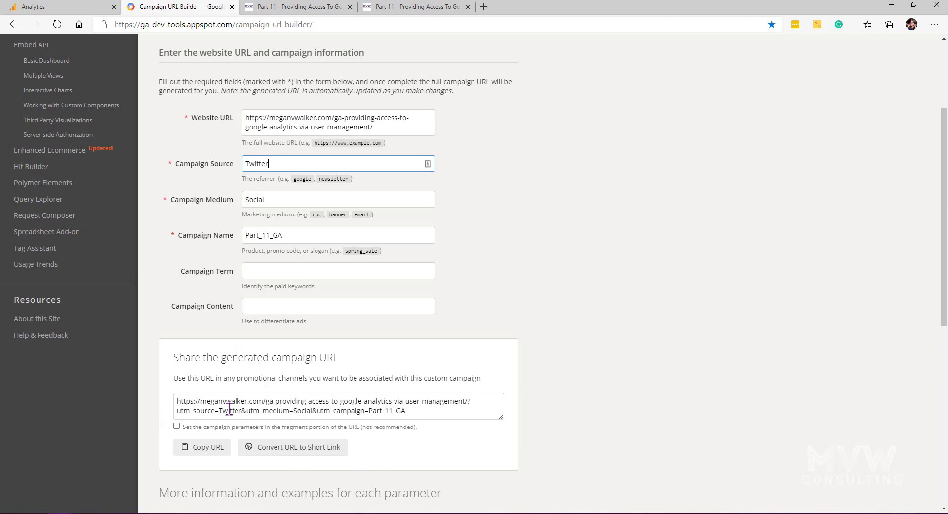
pyautogui.click(296, 453)
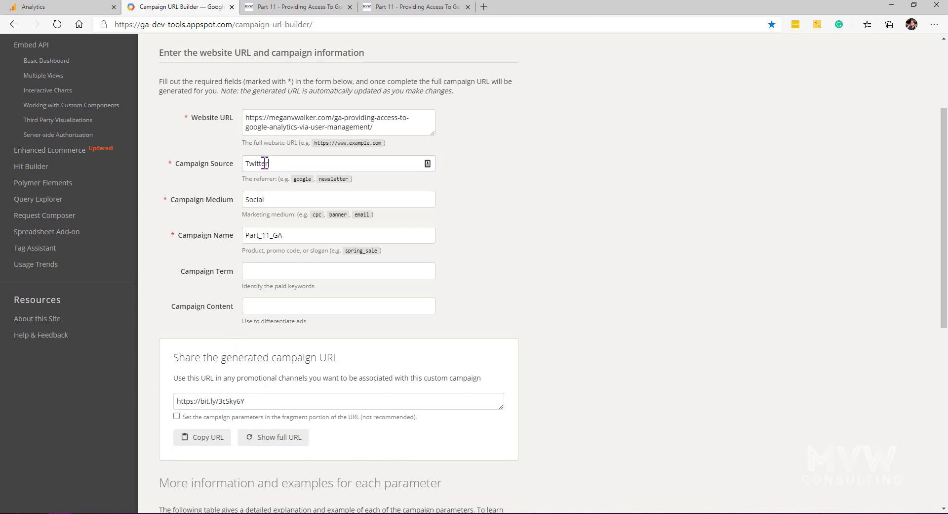
pyautogui.moveTo(426, 164); pyautogui.dragTo(222, 165)
pyautogui.write('YouTube')
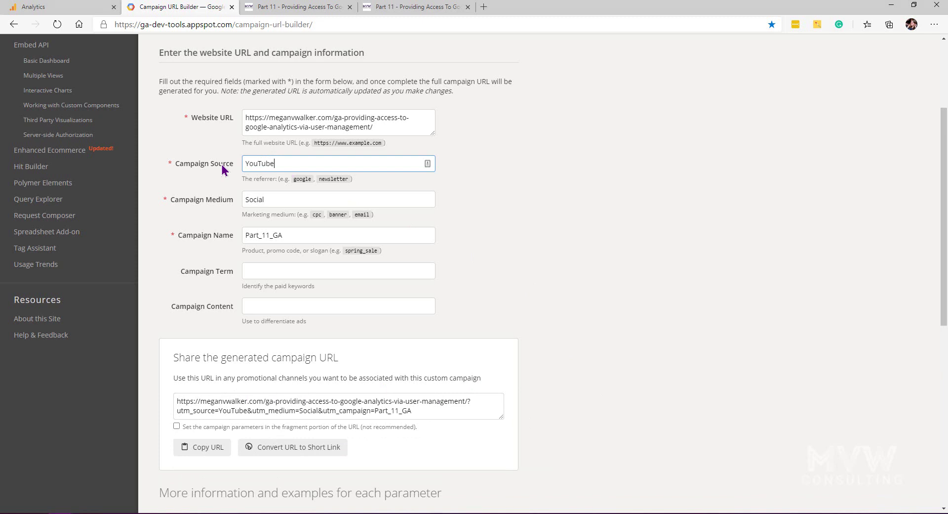
pyautogui.click(602, 328)
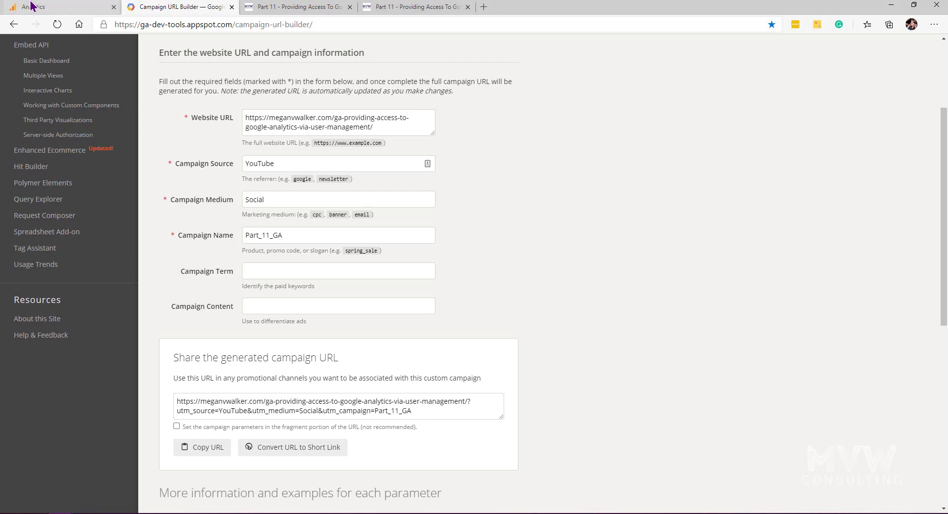
# - From the ALL campaigns list, open the buffer campaign's source breakdown, then go back to the builder
pyautogui.click(60, 7)
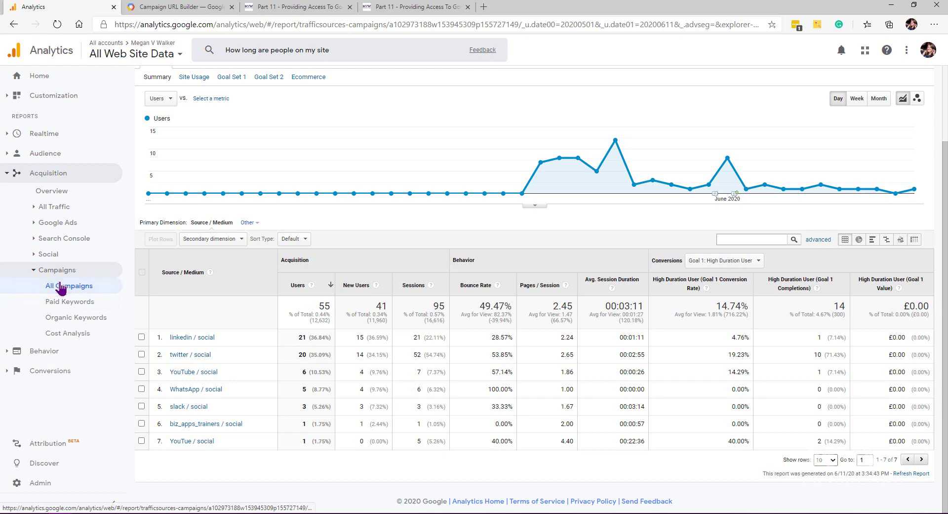
pyautogui.scroll(2, 161, 127)
pyautogui.scroll(1, 161, 127)
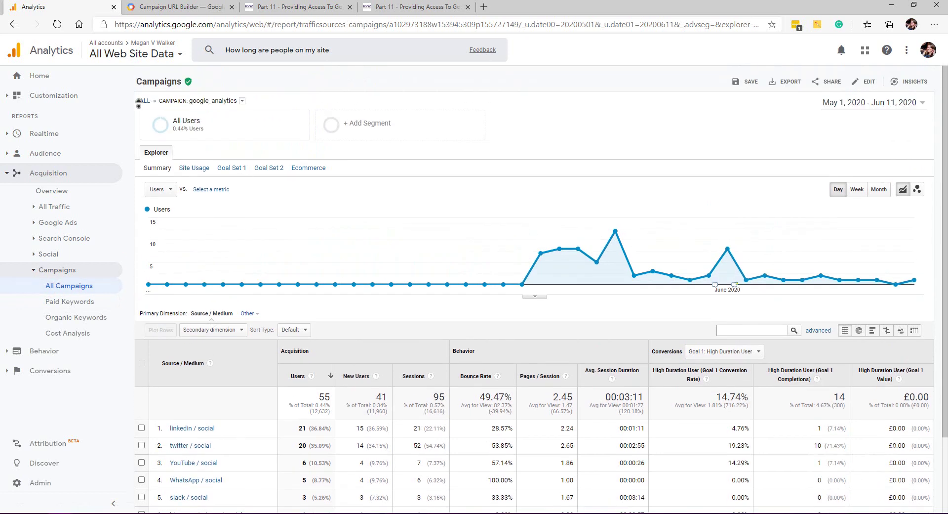
pyautogui.click(144, 101)
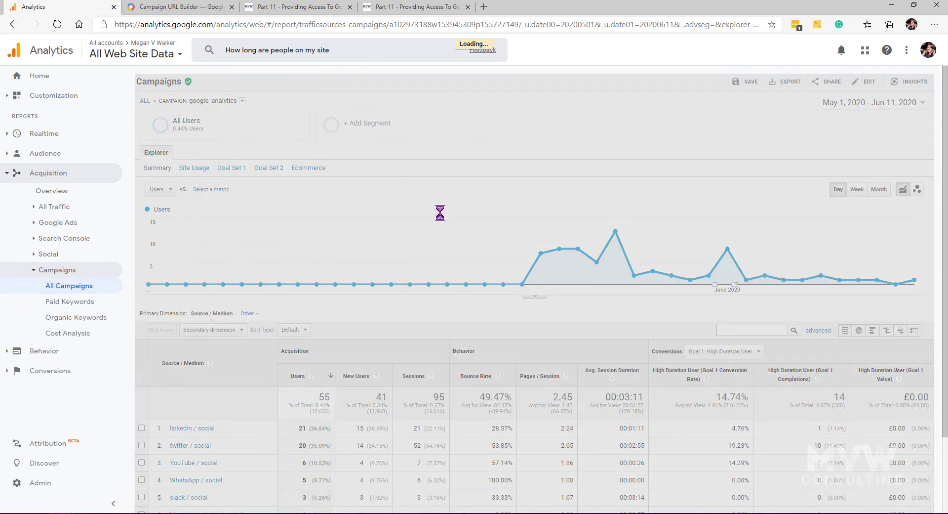
pyautogui.scroll(-3, 317, 381)
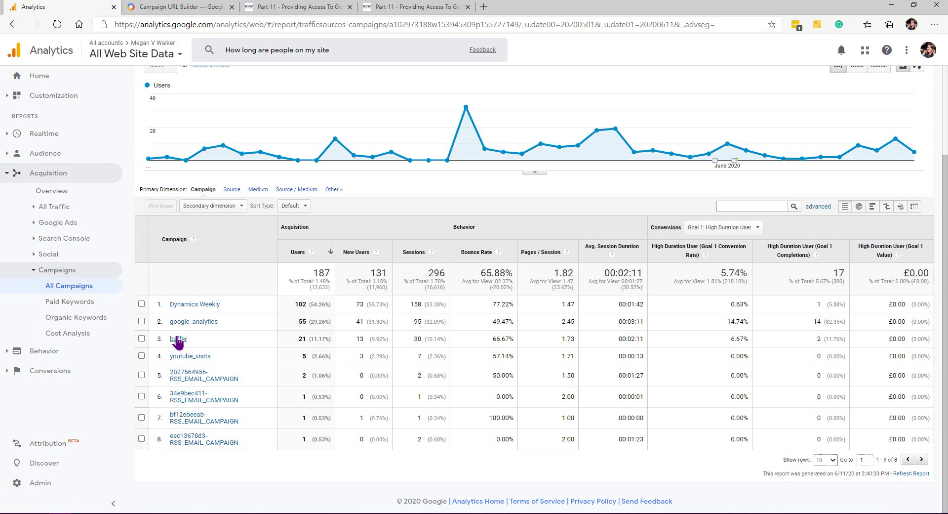
pyautogui.click(178, 340)
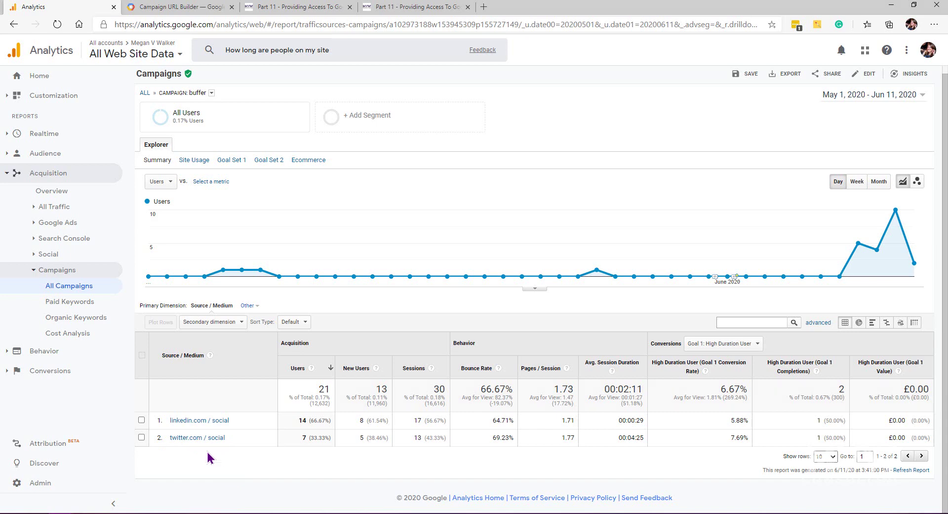
pyautogui.click(163, 7)
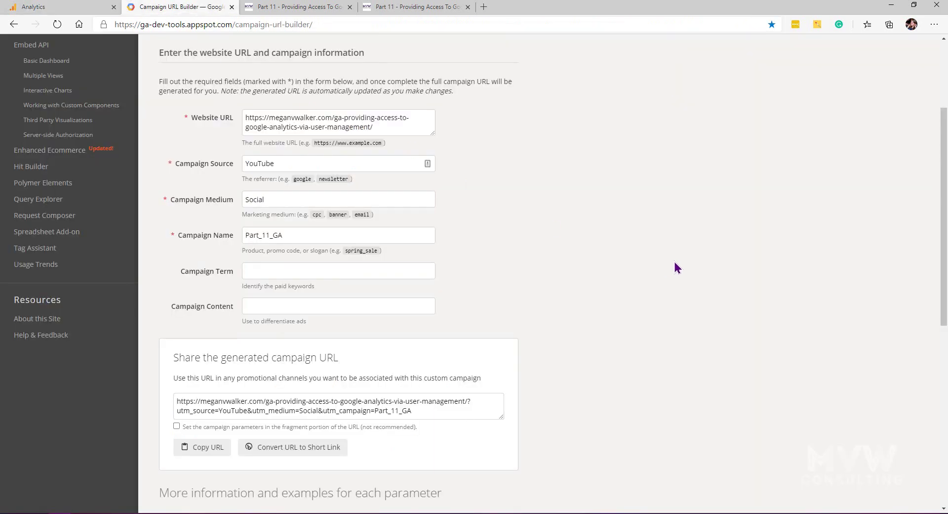